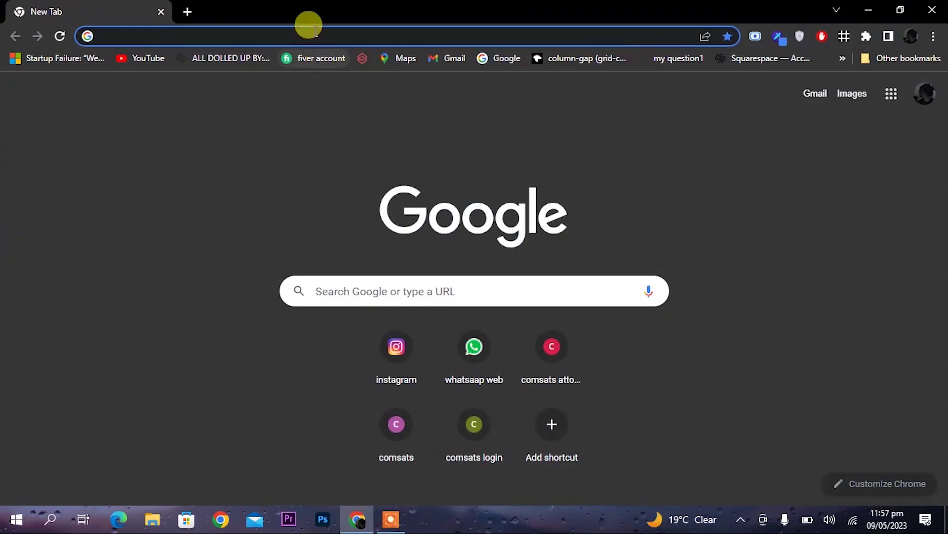
- Go to the website memuplay.com
left_click(307, 28)
type("MEMU")
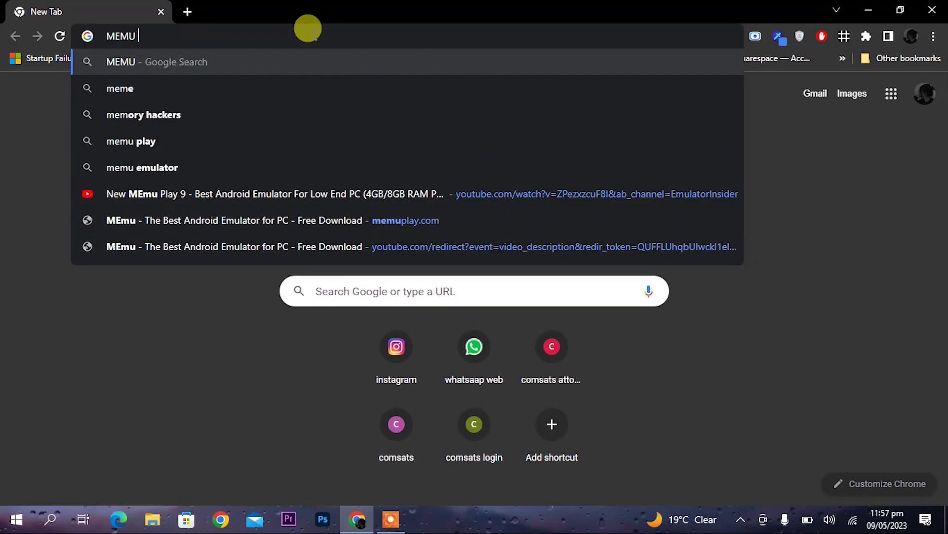
type("PLAY.COM")
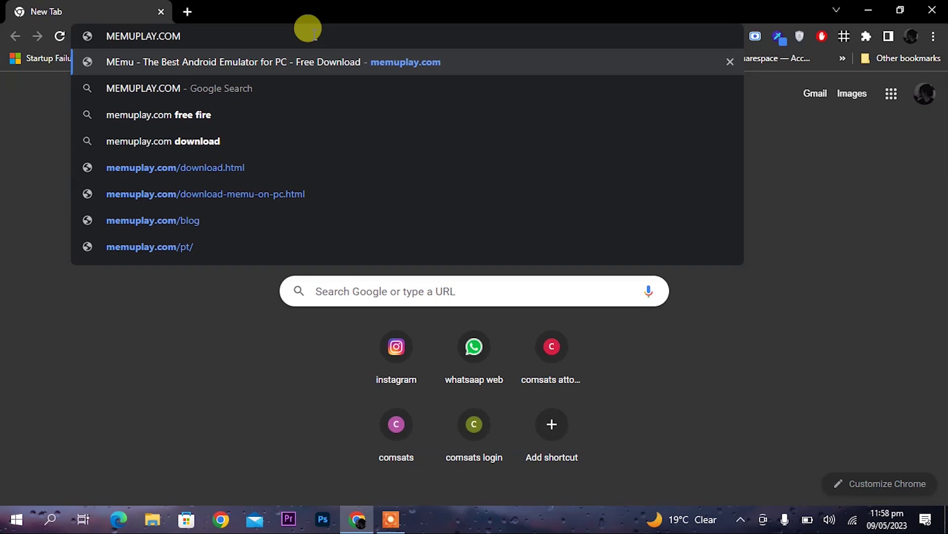
key("Return")
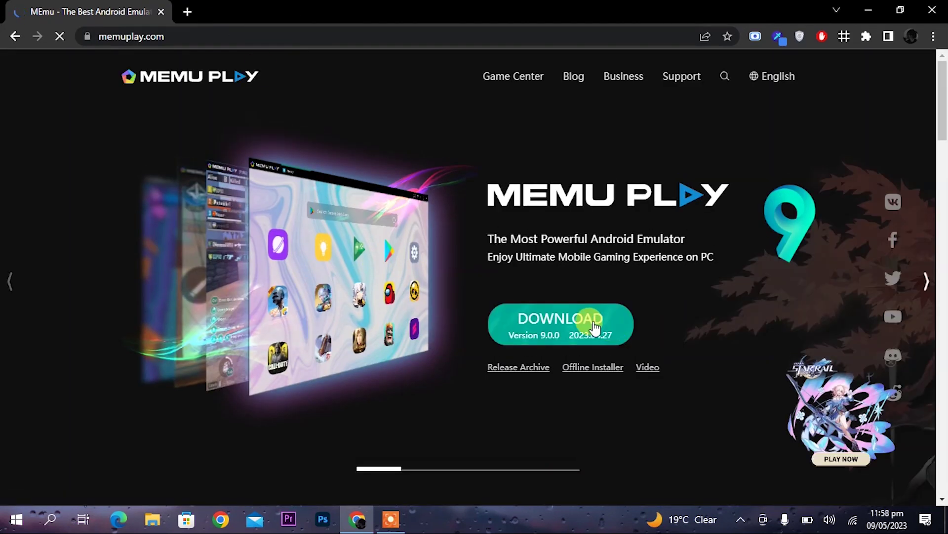
- Look through the feature slides on the home page and download the MEmu Play 9.0.0 installer
left_click(926, 283)
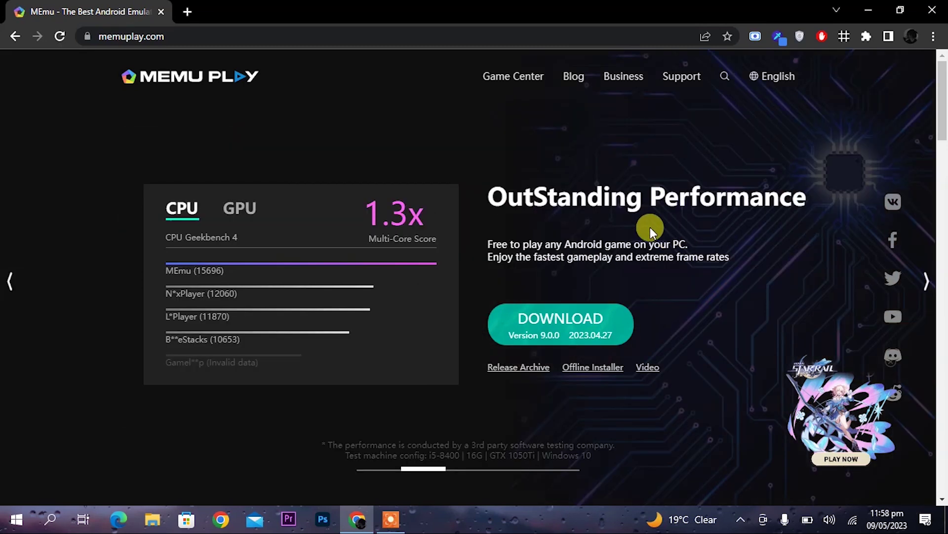
left_click(924, 280)
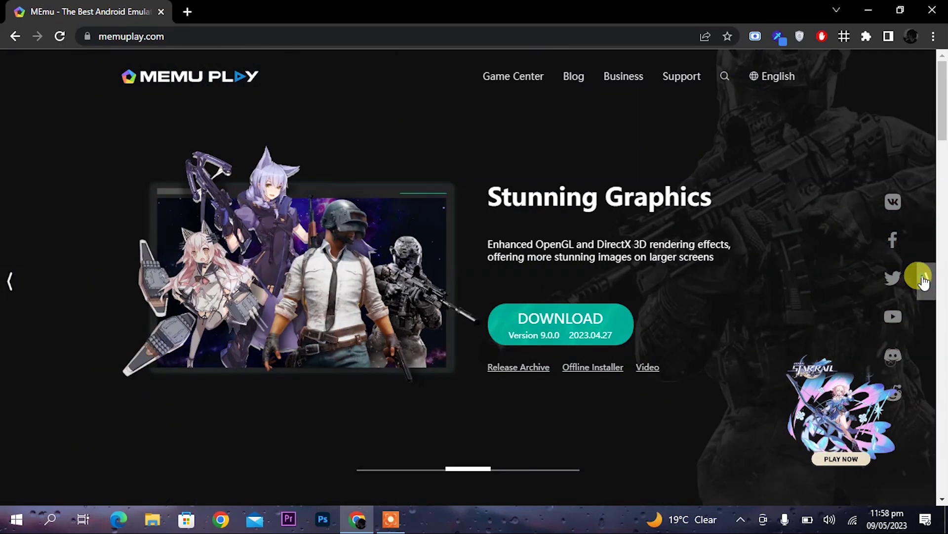
left_click(924, 281)
left_click_drag(943, 131, 941, 20)
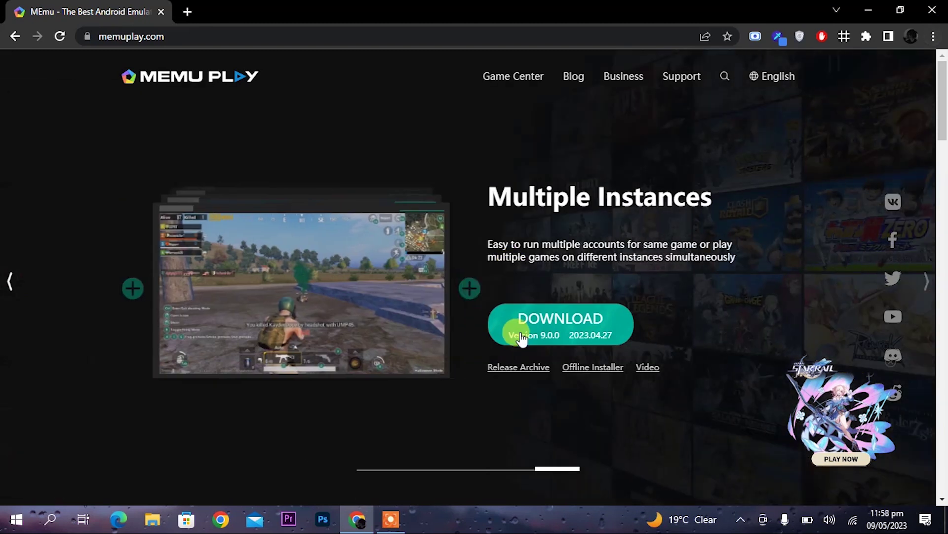
left_click(521, 340)
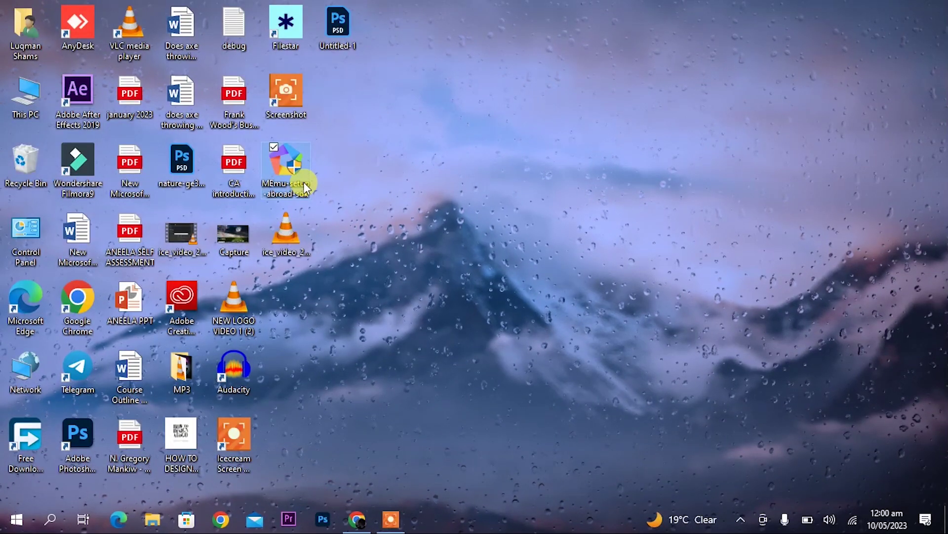
- Run the MEmu setup file from the desktop, start the installation and accept the optional RAV Endpoint Protection Elite offer
double_click(302, 182)
left_click(397, 360)
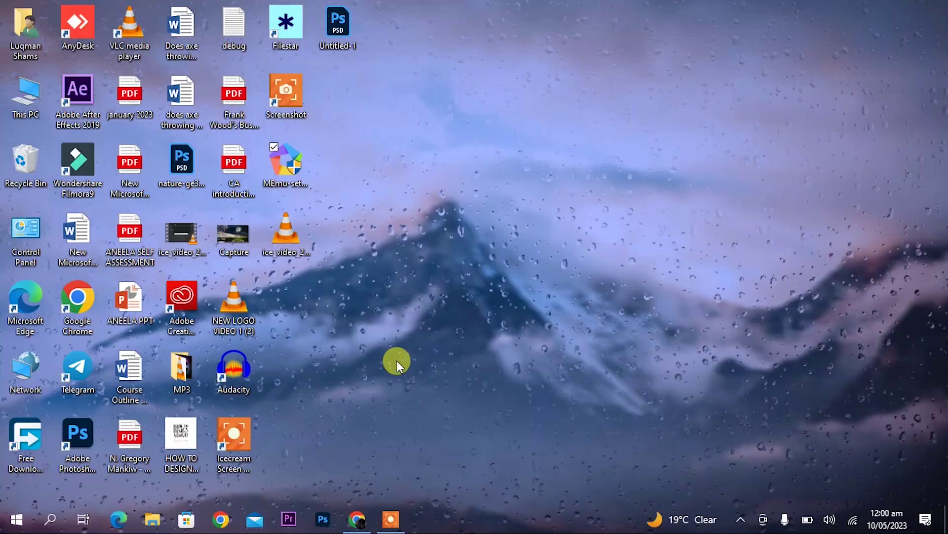
left_click(478, 306)
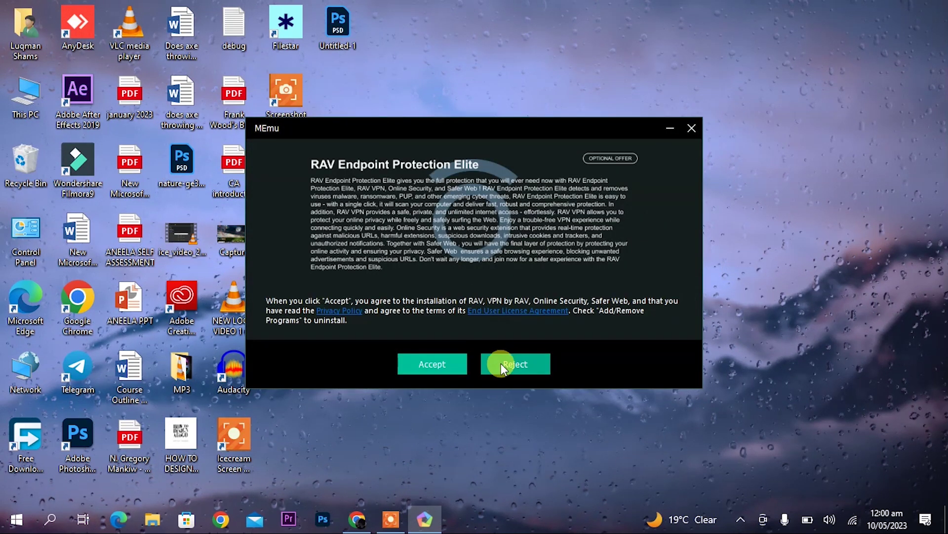
left_click(445, 366)
left_click(445, 366)
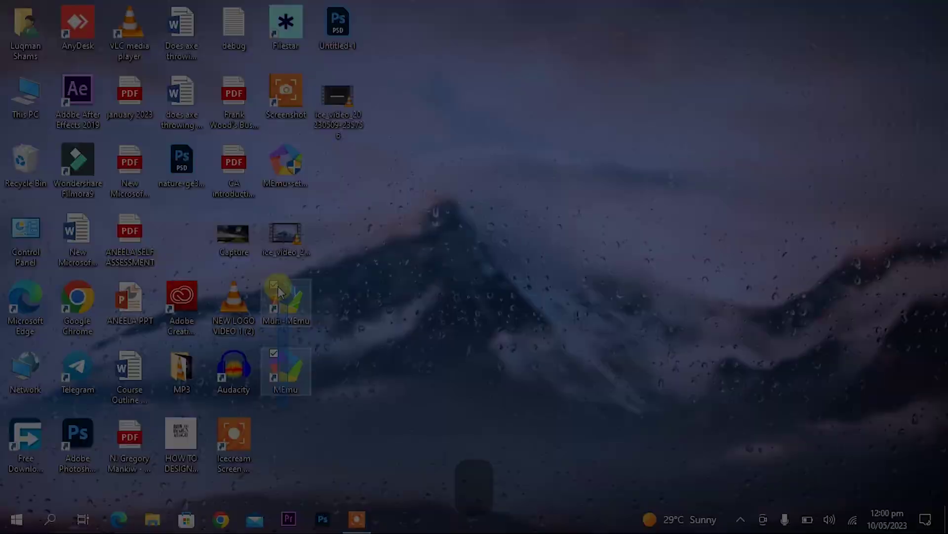
- Launch the MEmu emulator from its desktop shortcut
left_click(291, 368)
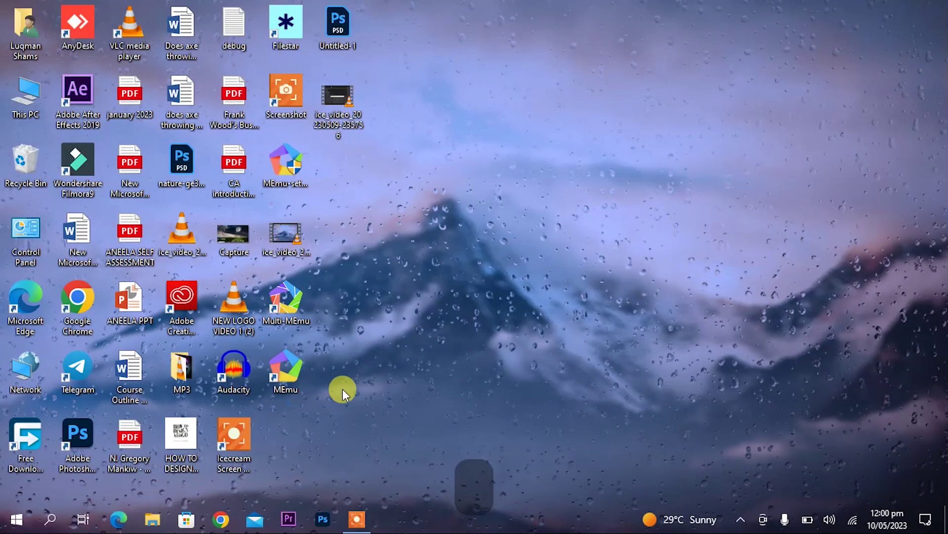
left_click(289, 376)
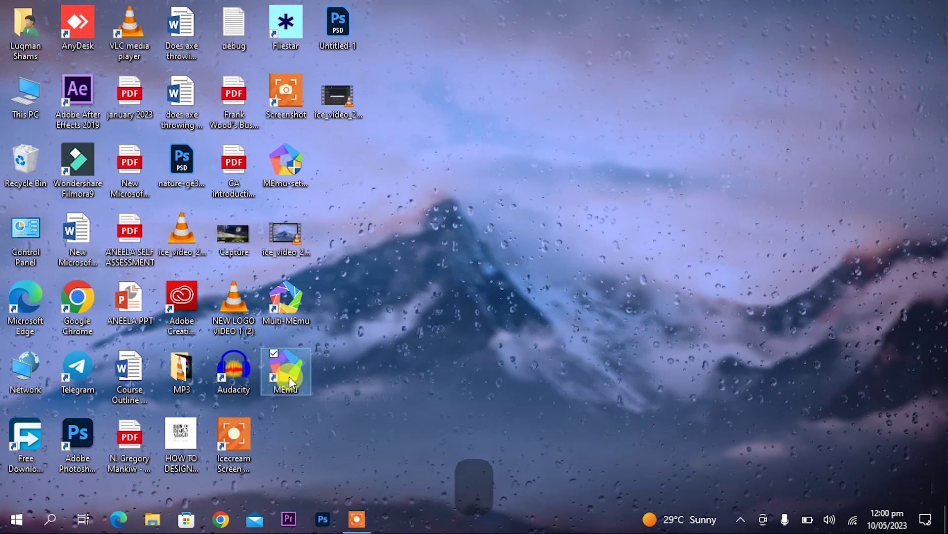
right_click(289, 376)
left_click(115, 50)
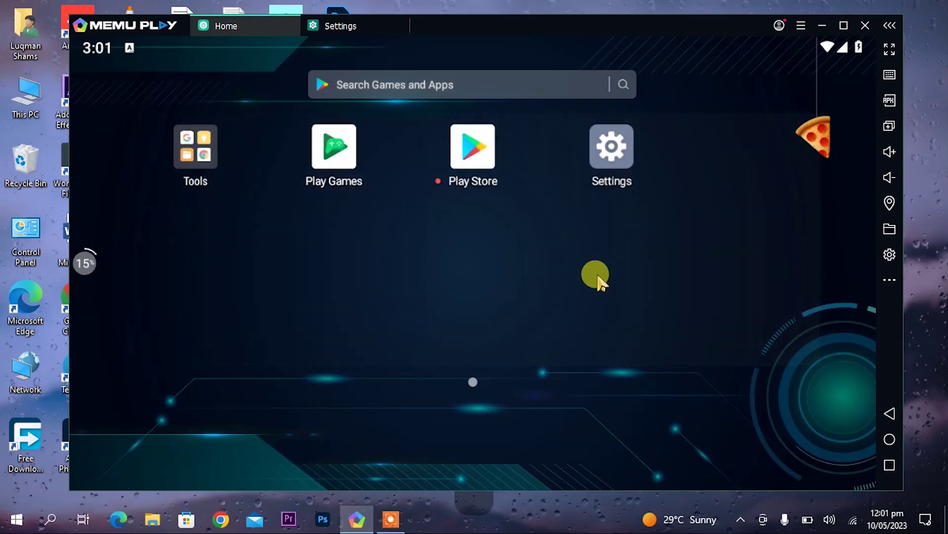
- View the System update page under the advanced System options in the Android settings, and close Settings again from the recent apps
left_click(605, 149)
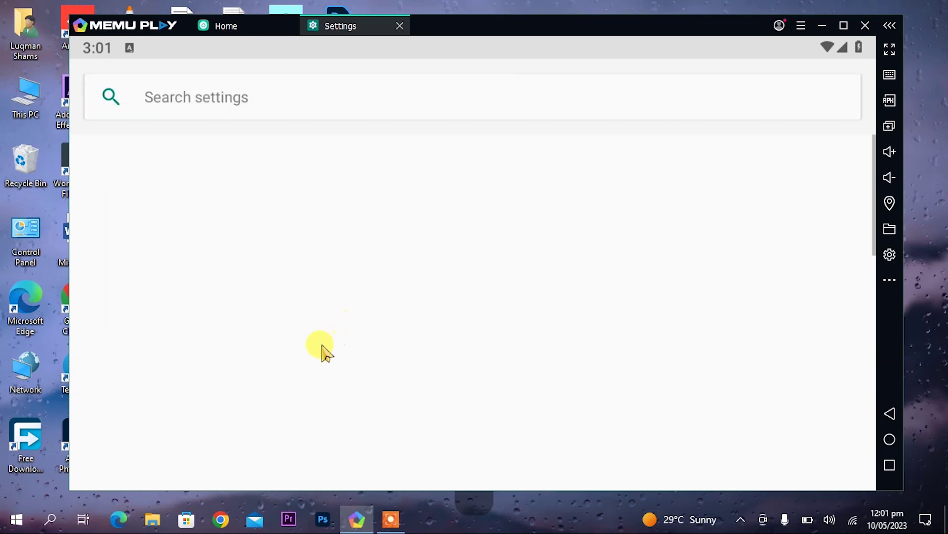
scroll(348, 247, "down", 5)
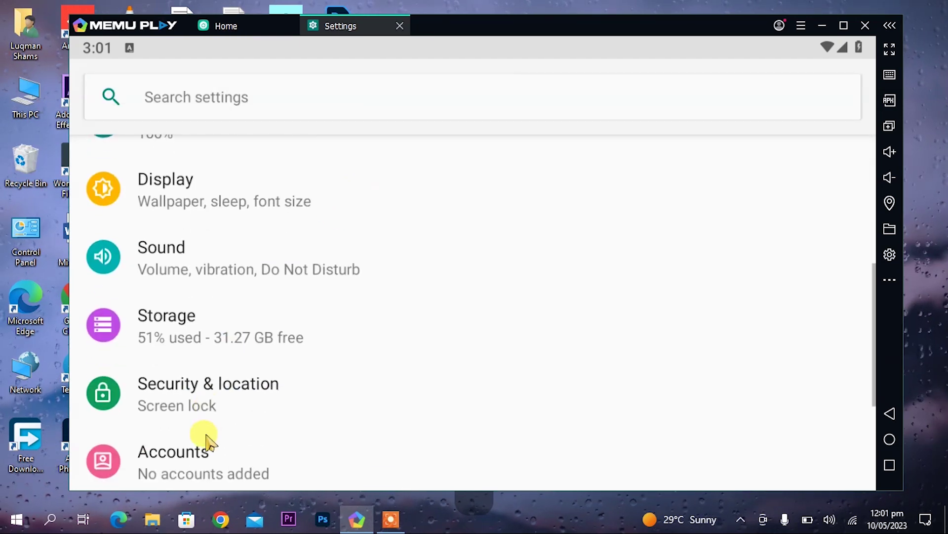
left_click(206, 439)
scroll(242, 188, "down", 3)
left_click(169, 468)
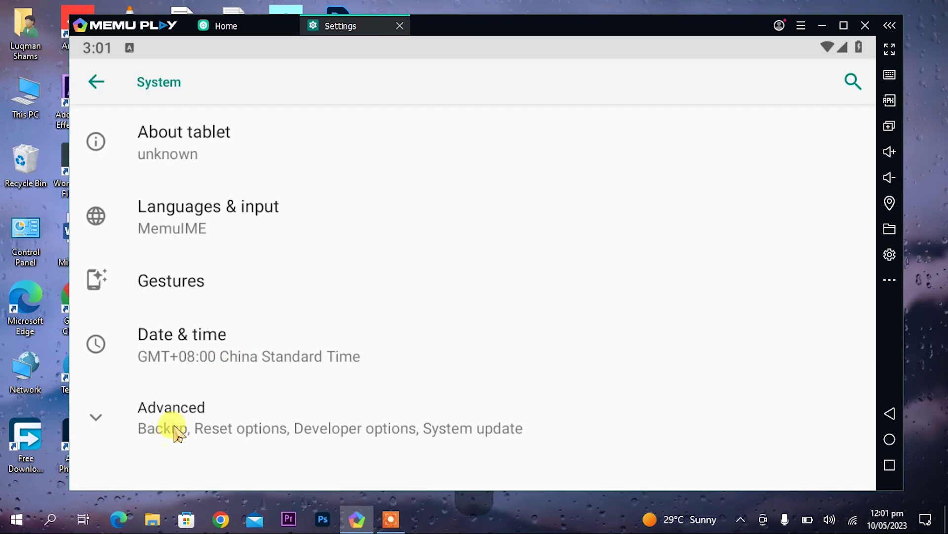
left_click(178, 430)
scroll(243, 224, "down", 3)
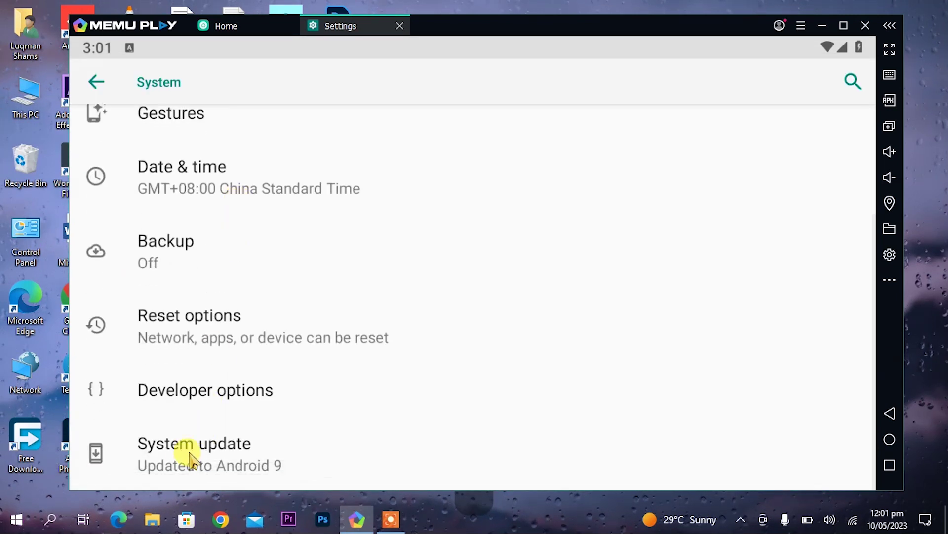
left_click(245, 471)
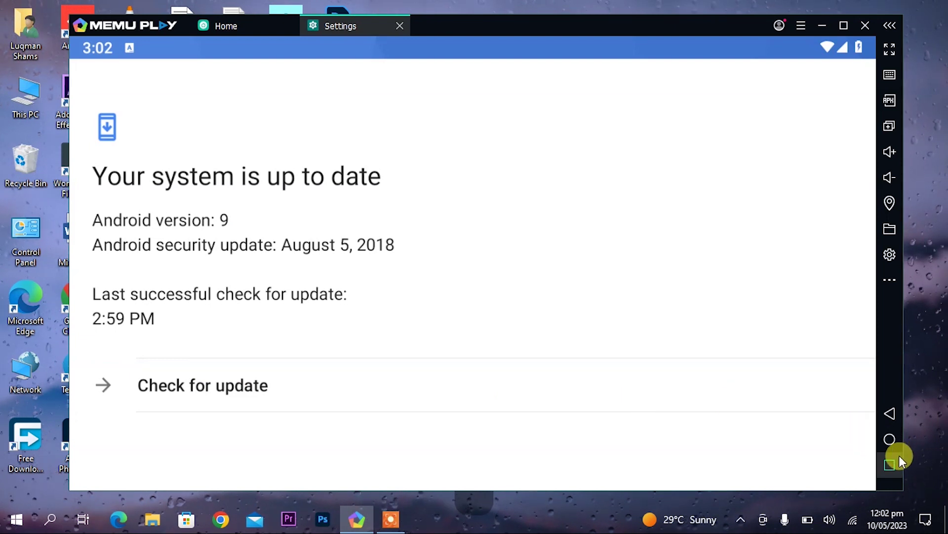
left_click(890, 465)
left_click_drag(568, 148, 398, 148)
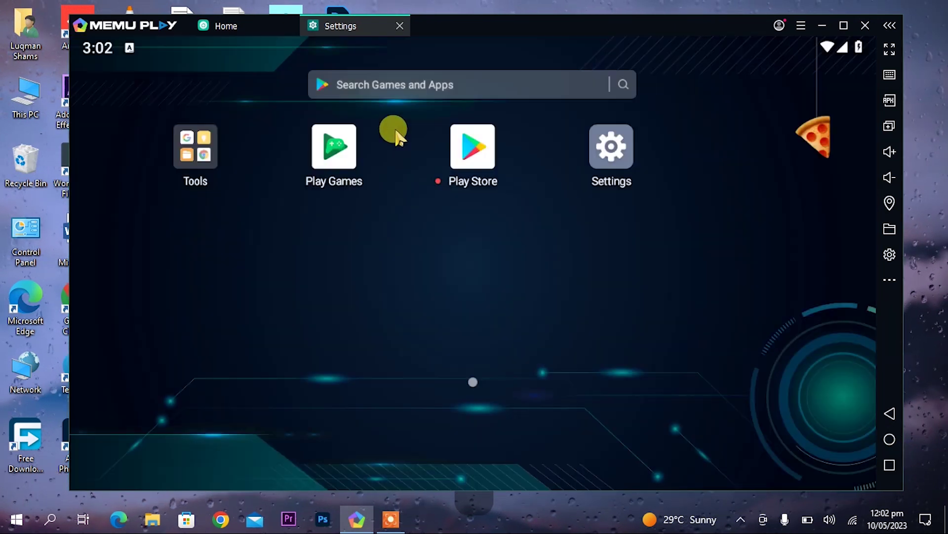
- Open the Play Store in the emulator and start signing in with a Google account's e-mail or phone
left_click(478, 166)
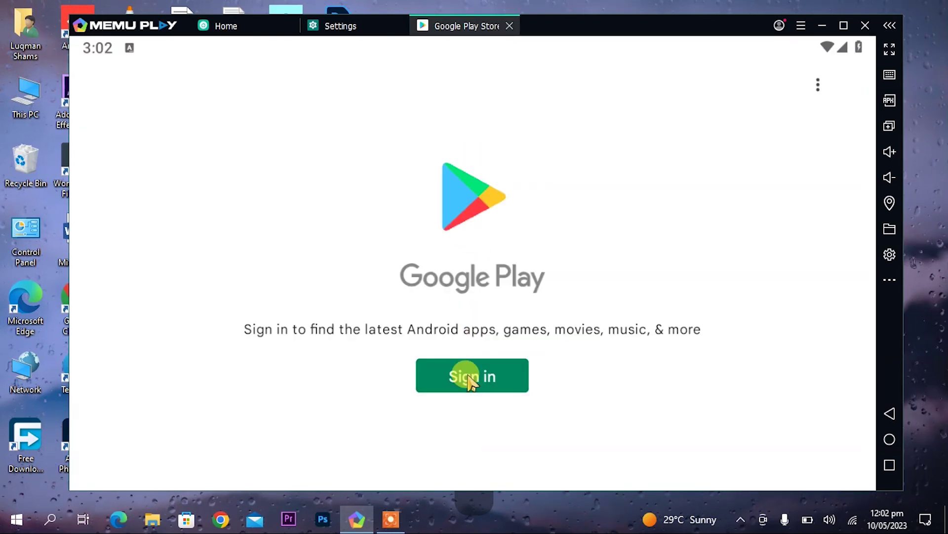
left_click(468, 380)
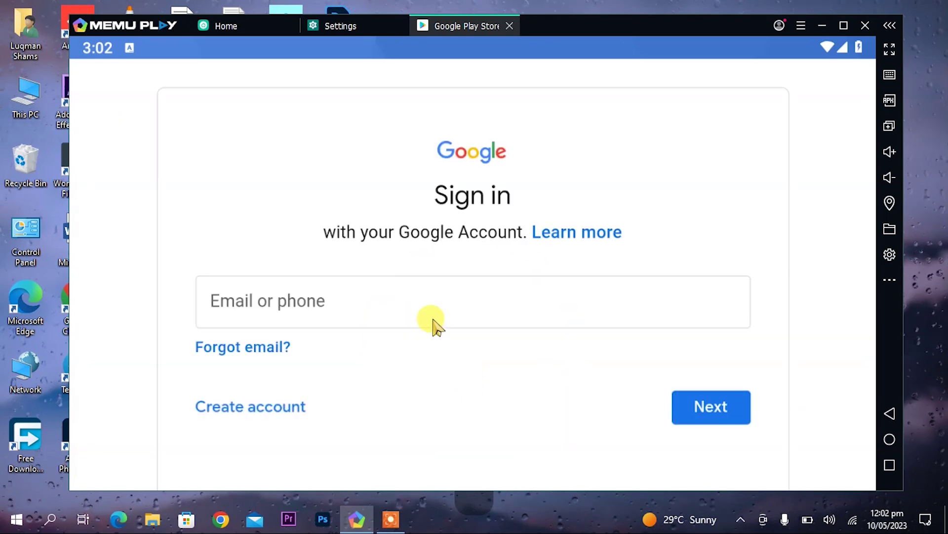
left_click(433, 324)
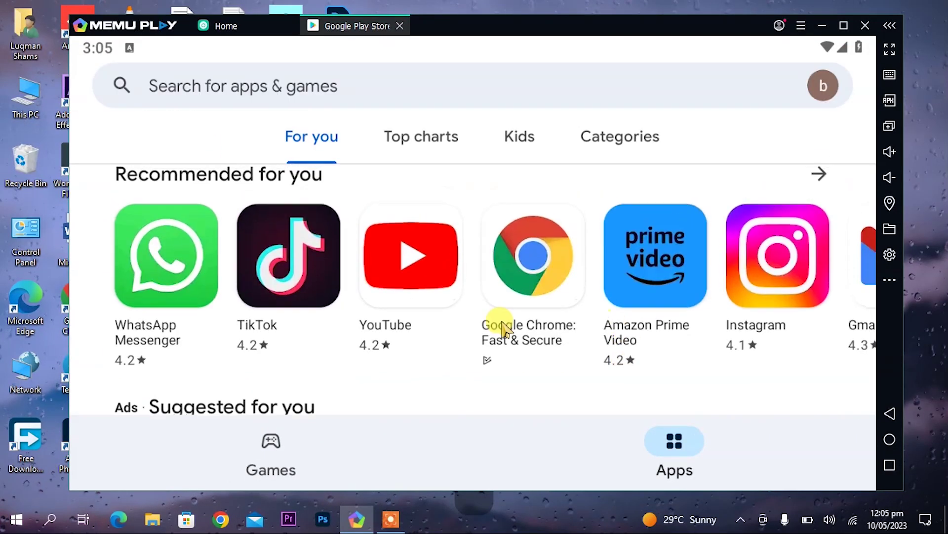
- Search the Play Store for "8 ball pool" and install the 8 Ball Pool game by Miniclip.com
left_click(271, 447)
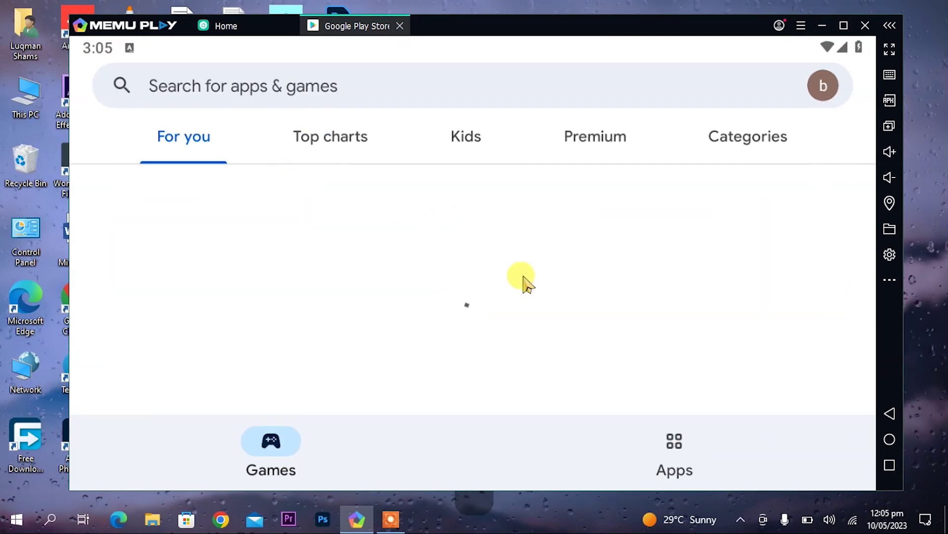
left_click_drag(567, 240, 589, 359)
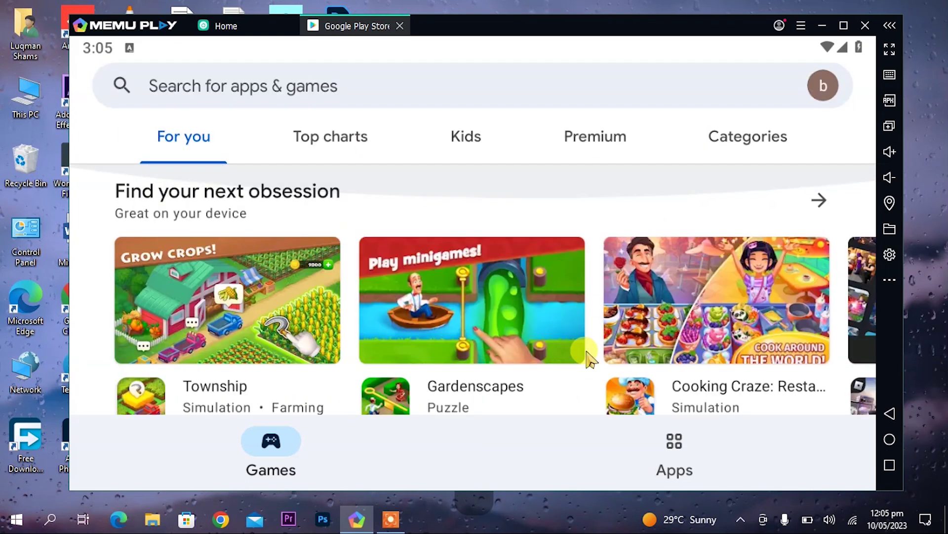
left_click(392, 101)
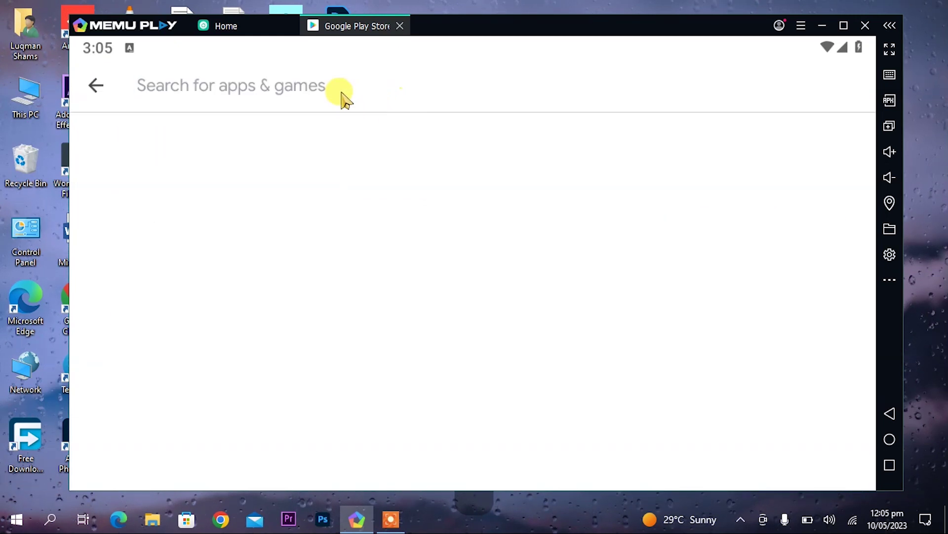
type("8 bal")
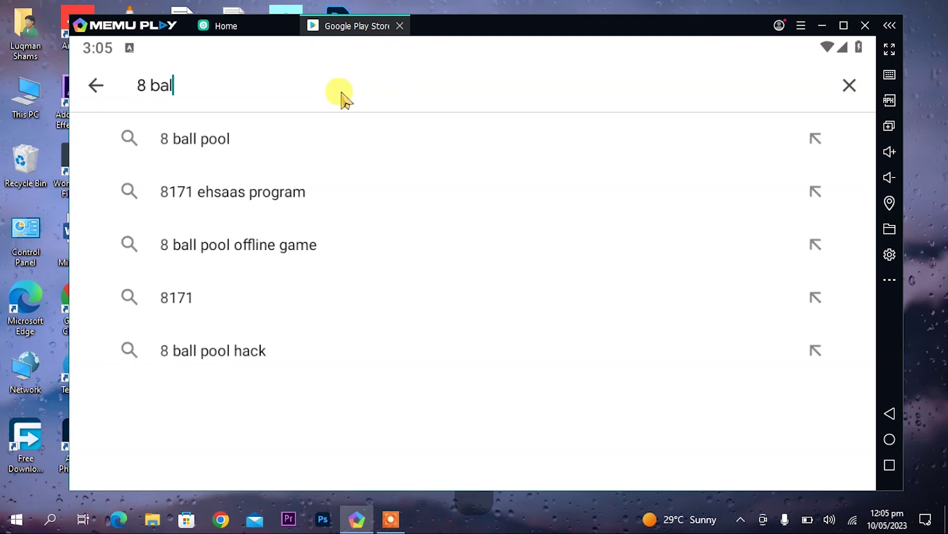
type("l pool")
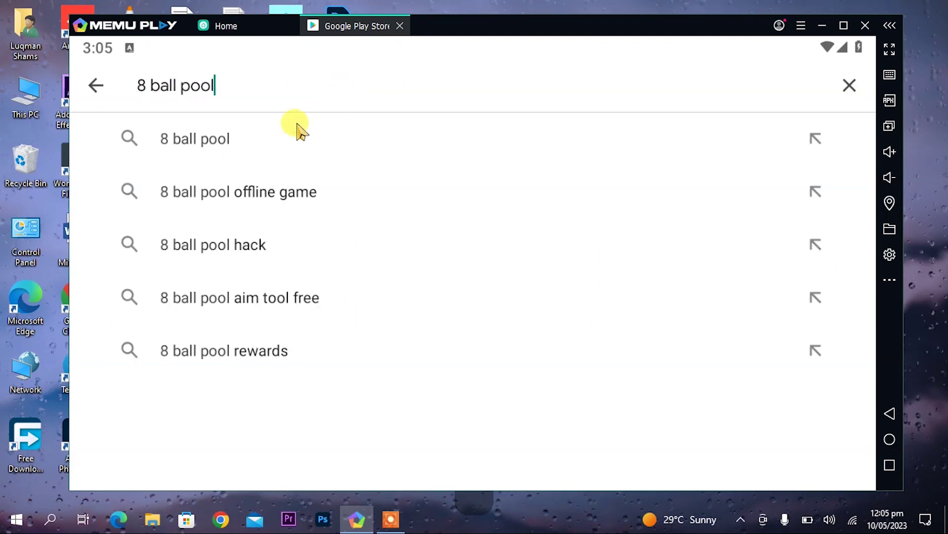
left_click(212, 148)
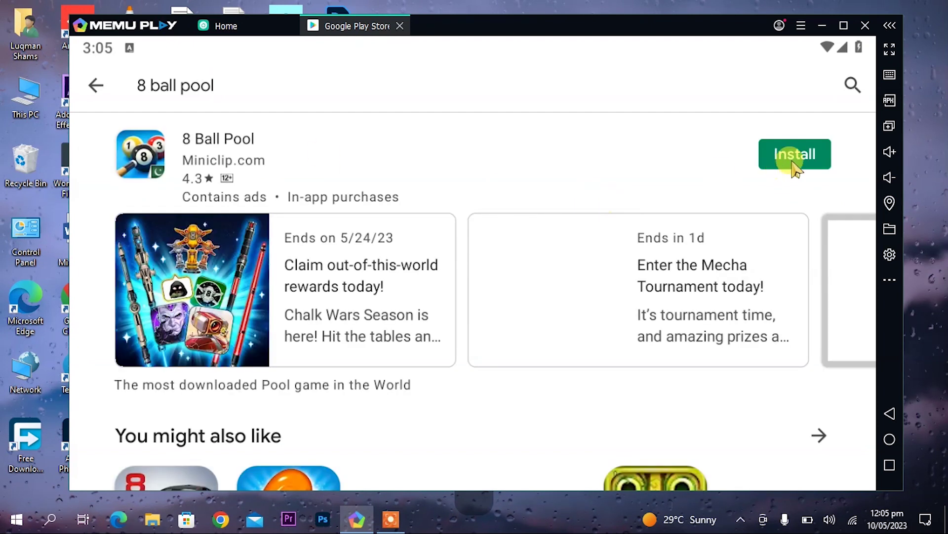
left_click(795, 157)
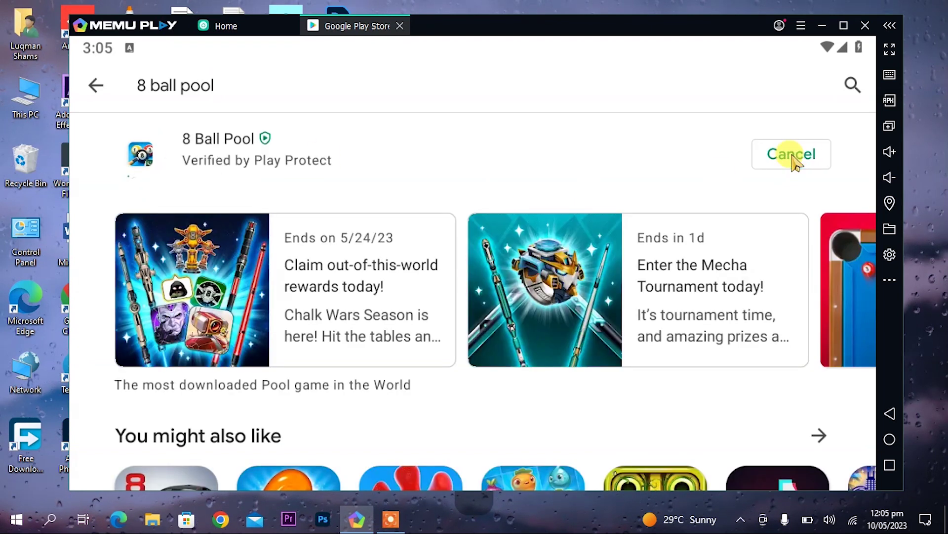